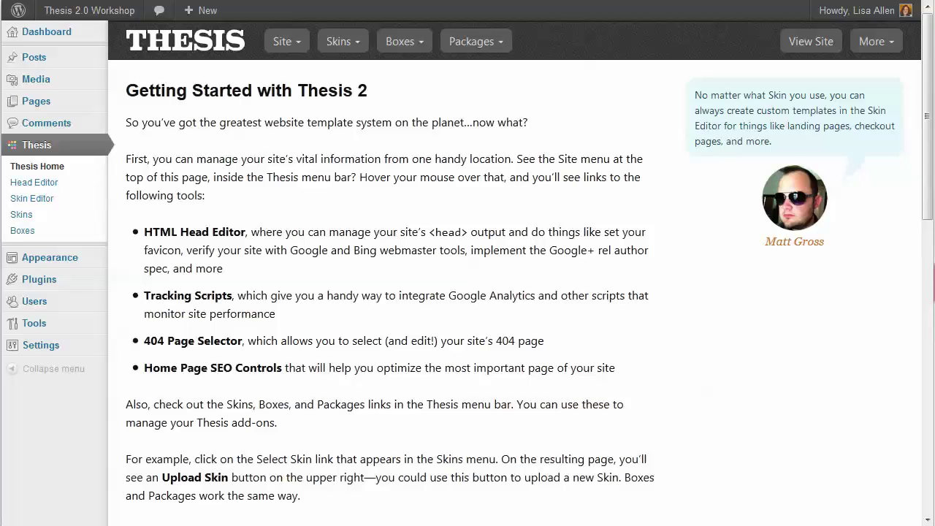
Step: Open the Thesis Skin Editor from the Getting Started page
left_click(39, 204)
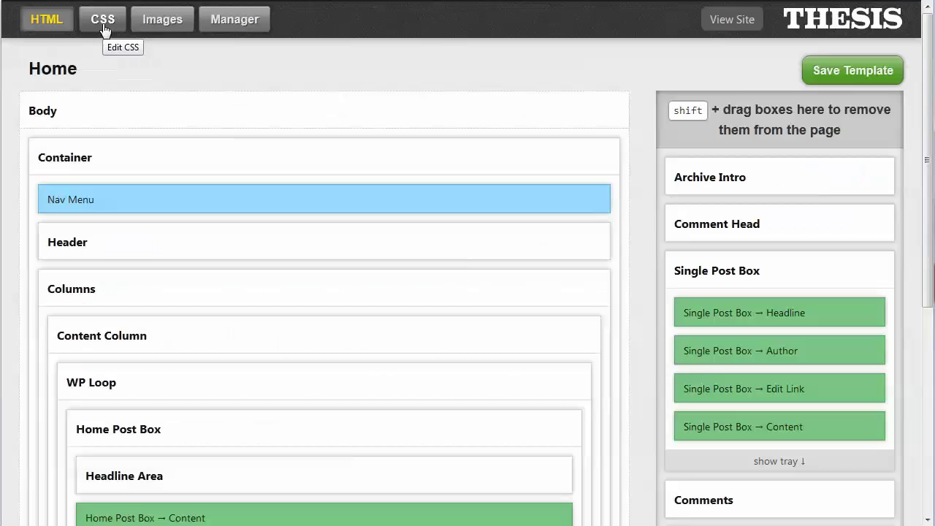
Step: Switch the Skin Editor to its CSS page, which lists the skin's packages
left_click(104, 27)
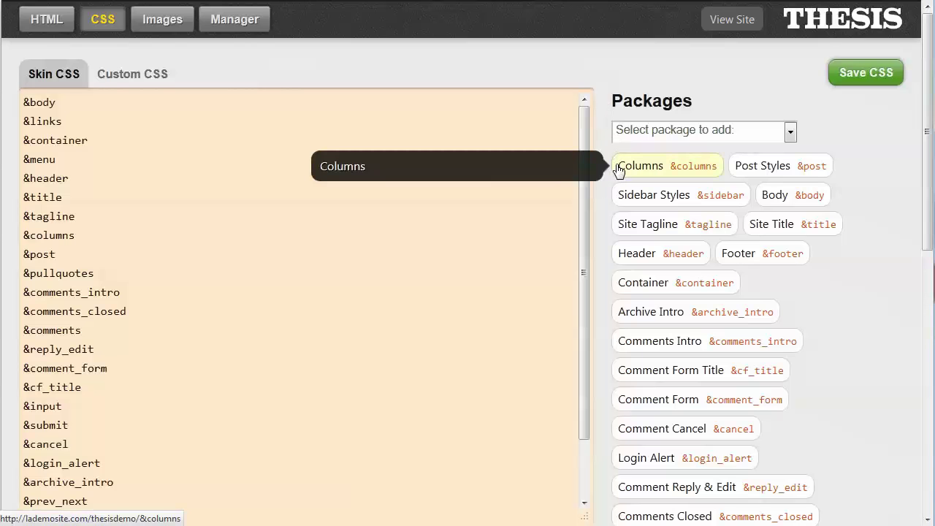
Step: Show the Body package's font options, including the Georgia font list and Text Color $c1
left_click(813, 204)
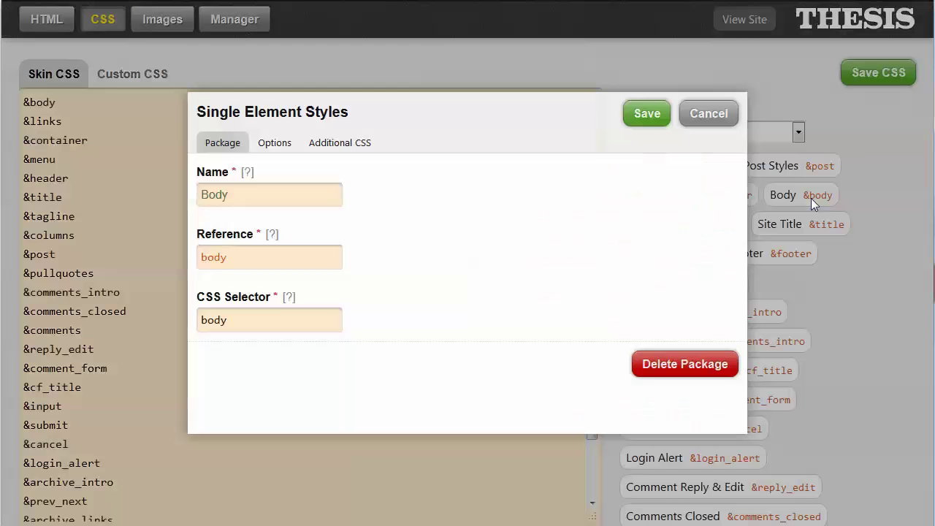
left_click(274, 145)
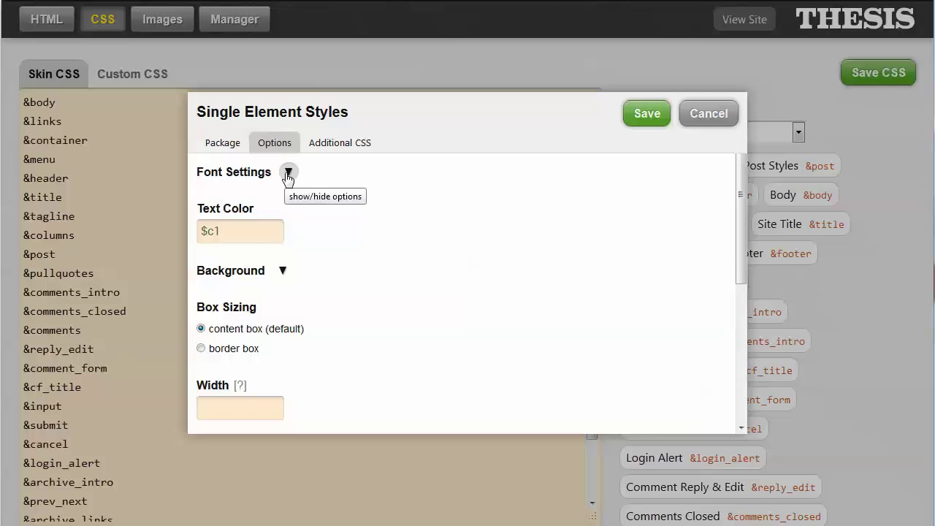
left_click(288, 173)
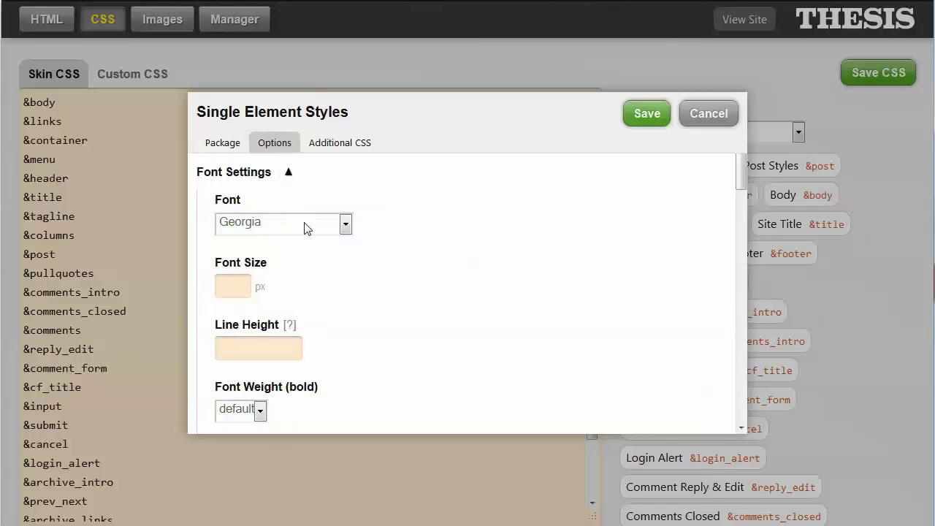
left_click(347, 227)
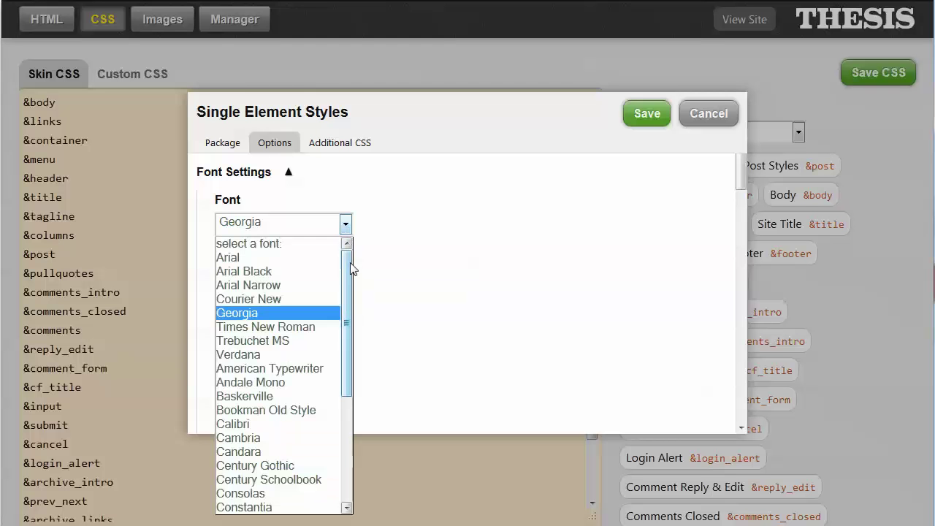
mouse_move(351, 265)
left_mouse_down()
mouse_move(352, 388)
mouse_move(354, 266)
left_mouse_up()
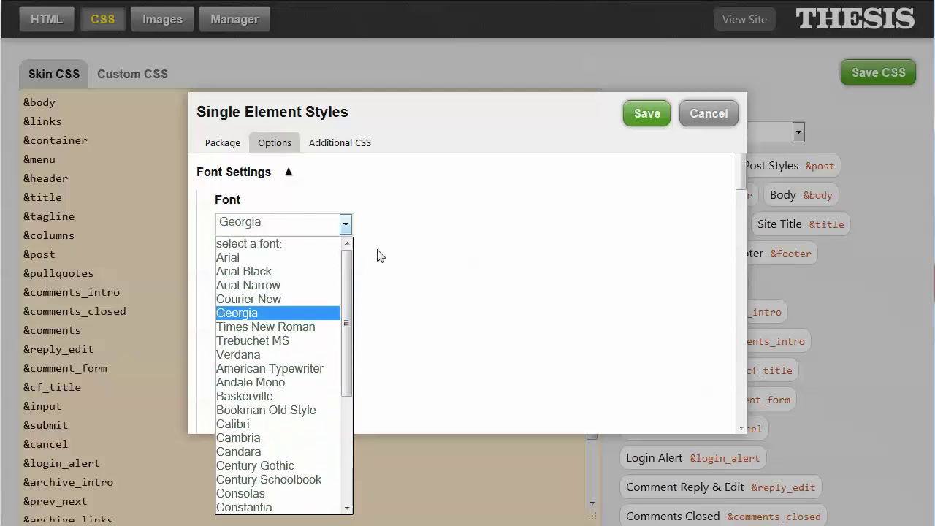
scroll(292, 329, "down", 6)
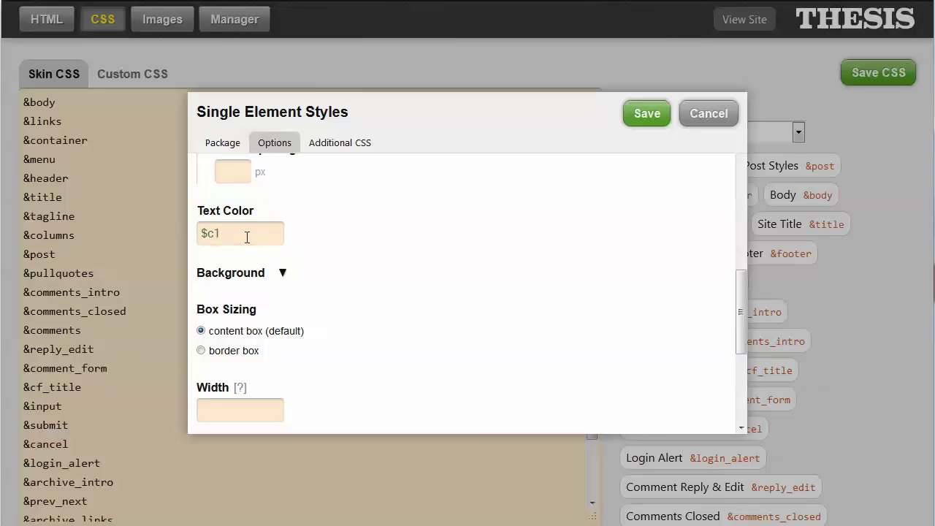
Step: Close the Body settings without saving and scroll down to the Variables list
left_click(717, 128)
scroll(925, 421, "down", 6)
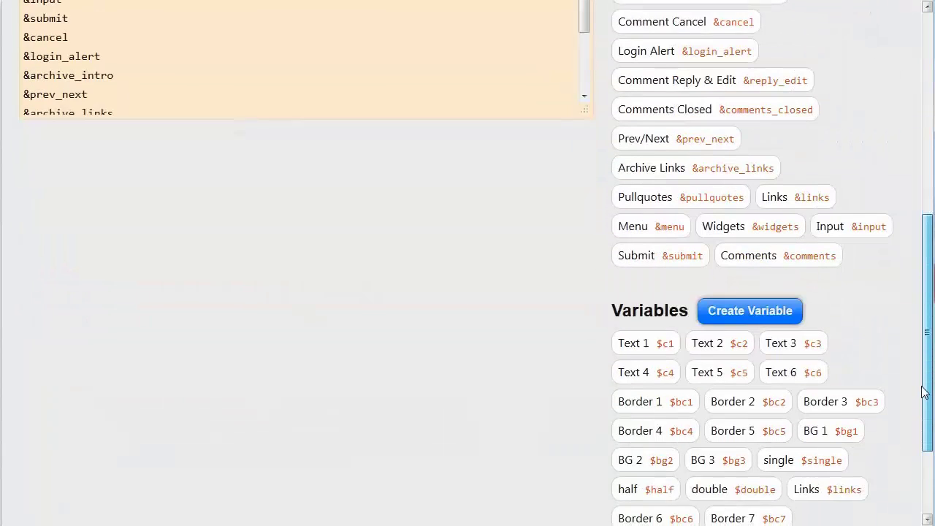
scroll(924, 422, "down", 1)
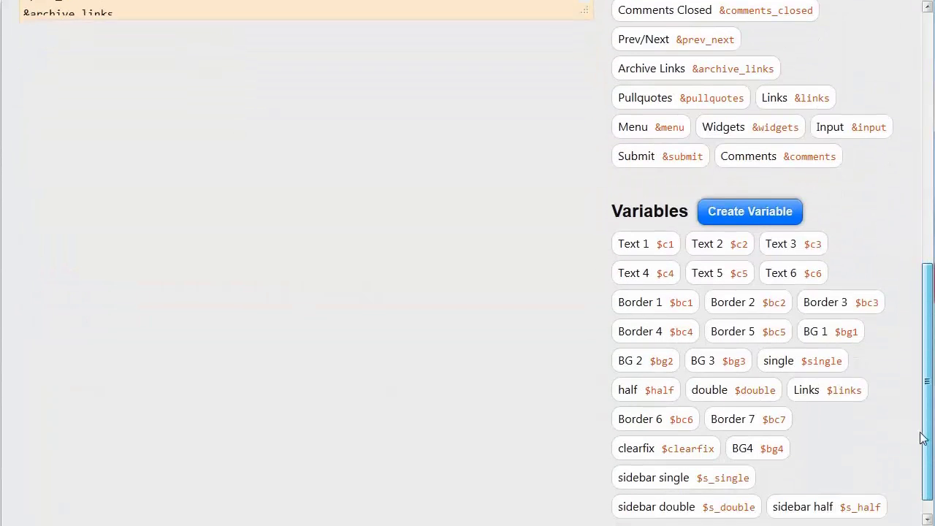
Step: Inspect the Text 1 ($c1) variable's #111 value, then close it without changes
left_click(674, 248)
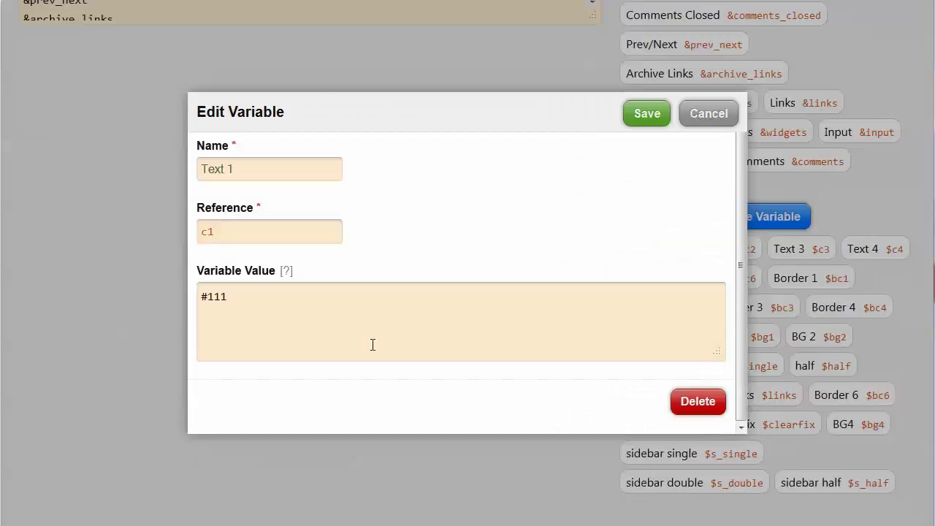
left_click(232, 297)
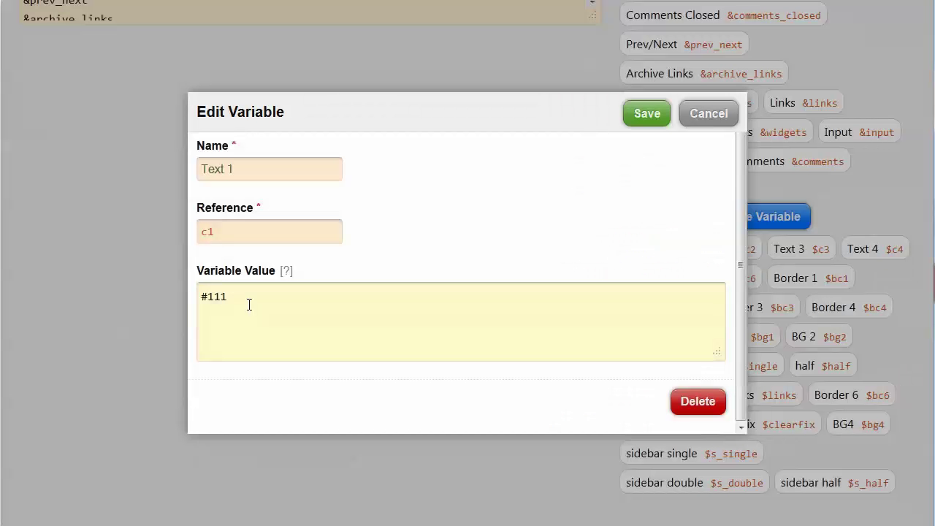
key("ctrl+a")
left_click(267, 307)
left_click(729, 119)
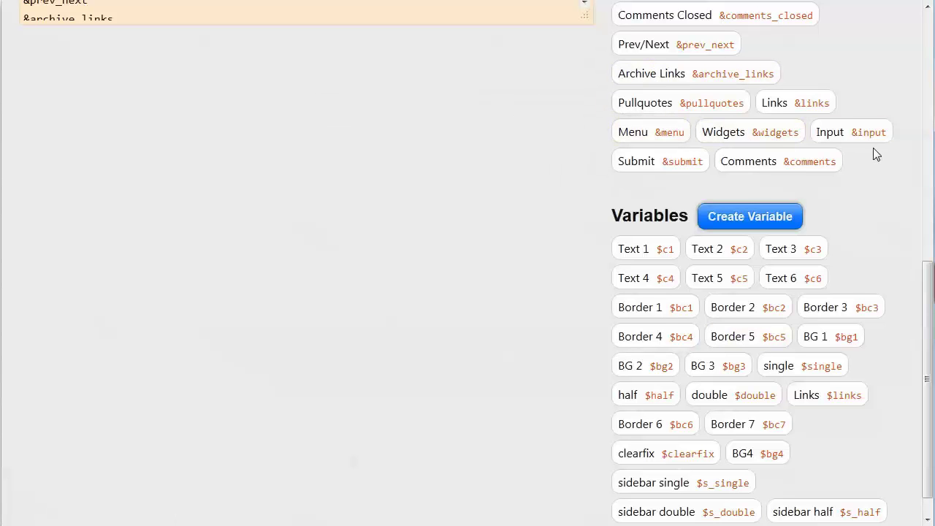
Step: Reopen and dismiss the Text 1 variable, then return to the Skin CSS and Packages lists
scroll(876, 153, "up", 2)
scroll(876, 155, "up", 1)
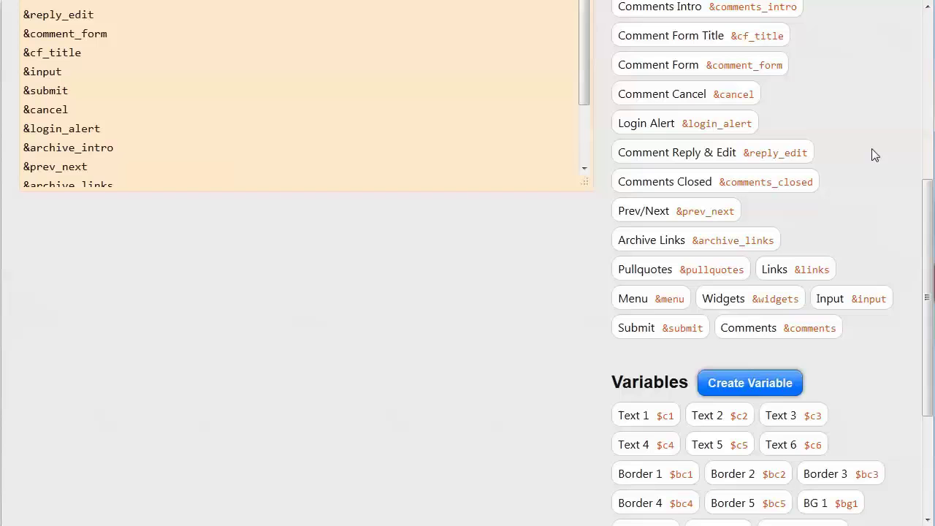
scroll(875, 155, "up", 4)
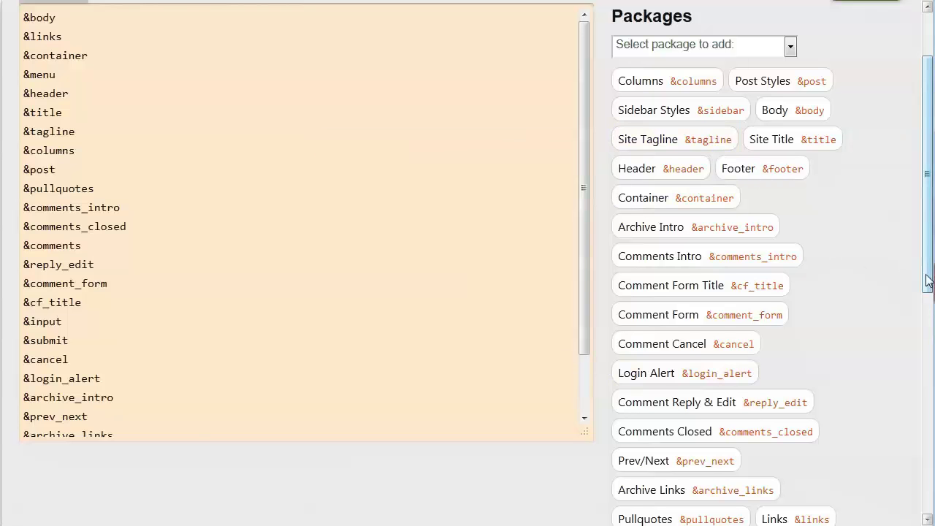
left_click_drag(922, 276, 919, 382)
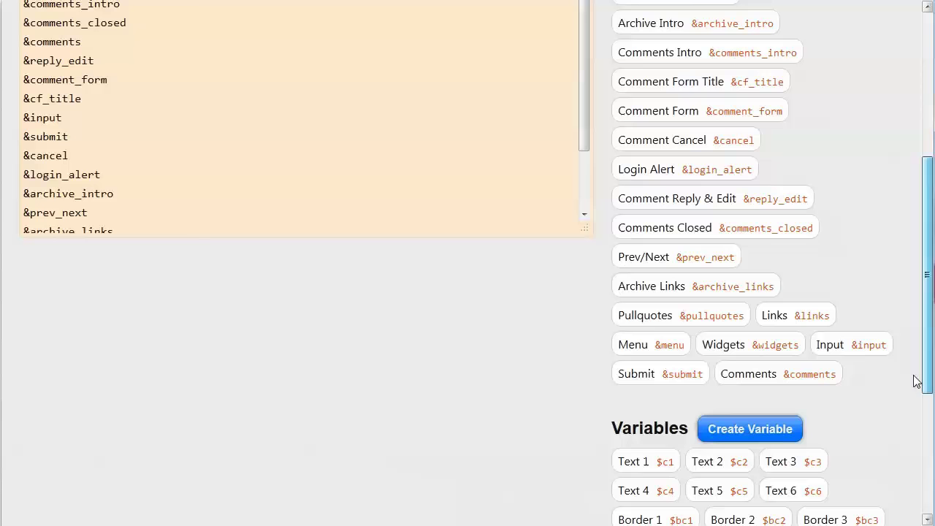
left_click(665, 462)
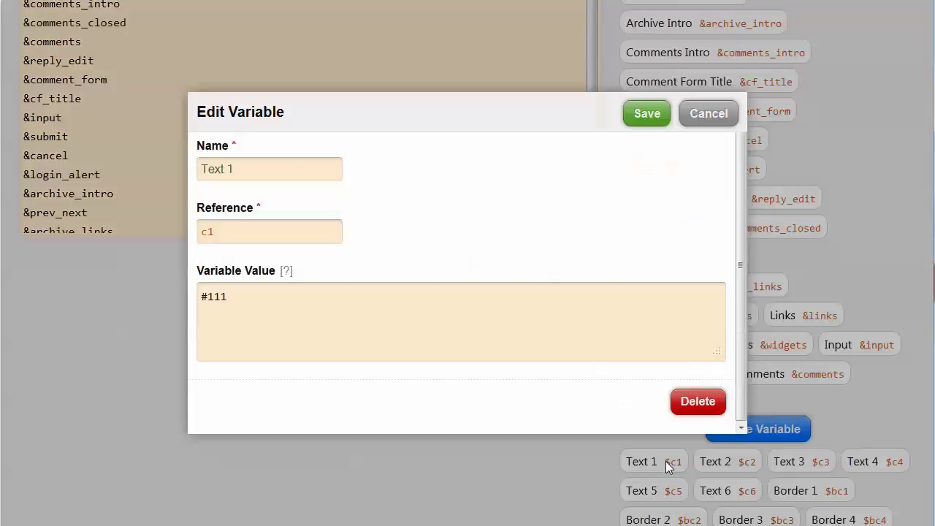
key("Escape")
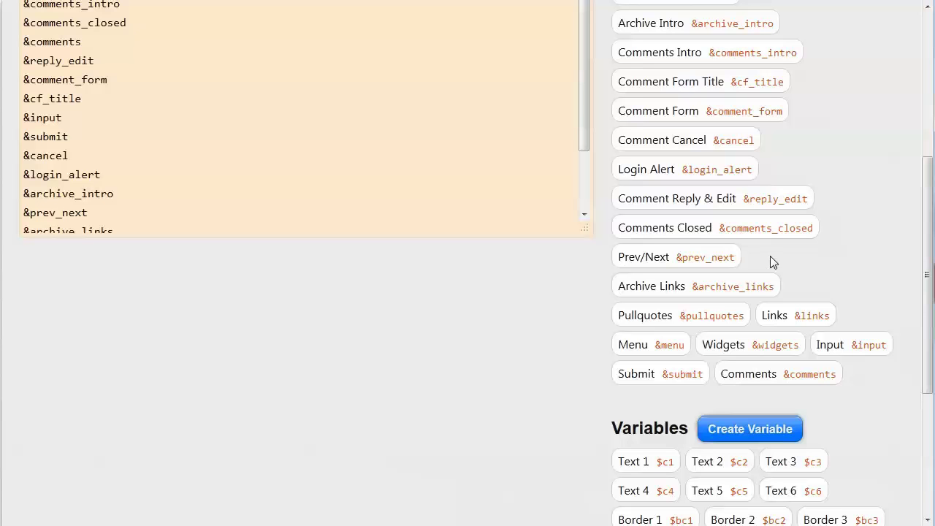
scroll(771, 188, "up", 2)
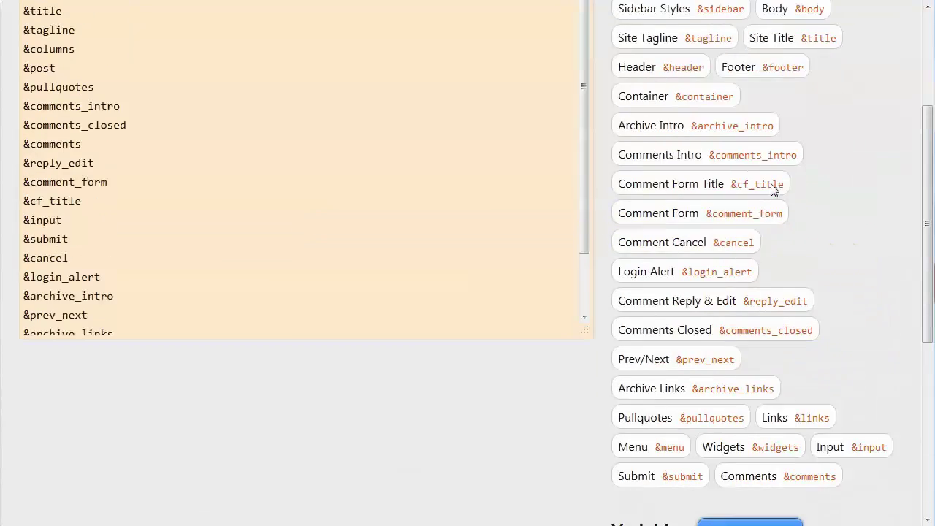
scroll(773, 189, "up", 3)
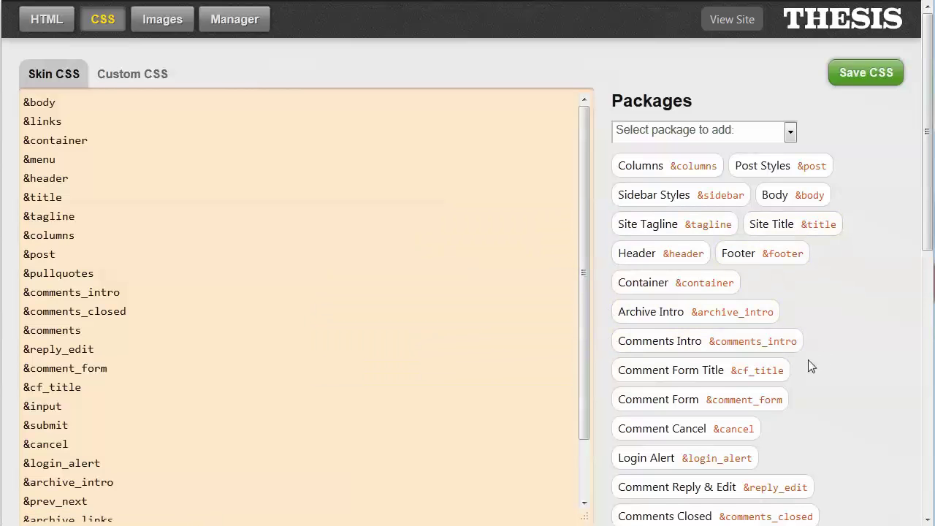
left_click(790, 347)
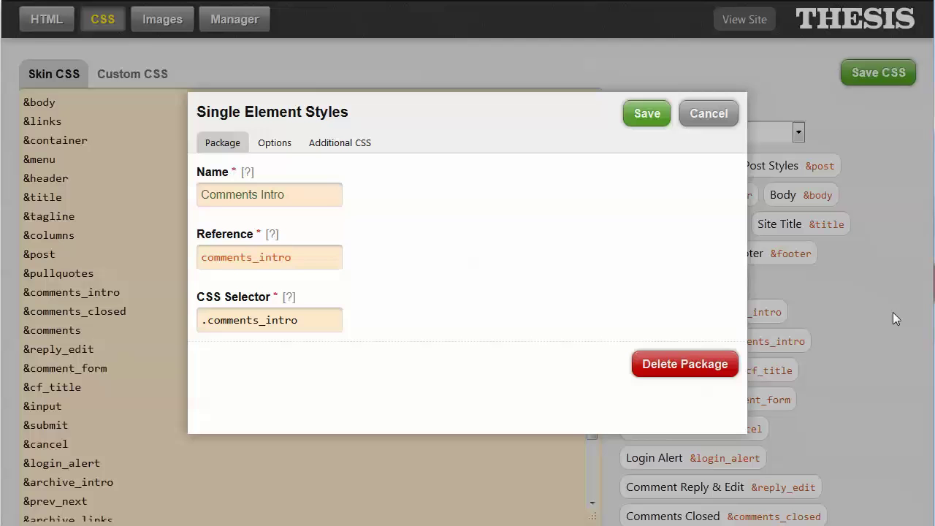
left_click(285, 146)
left_click(223, 227)
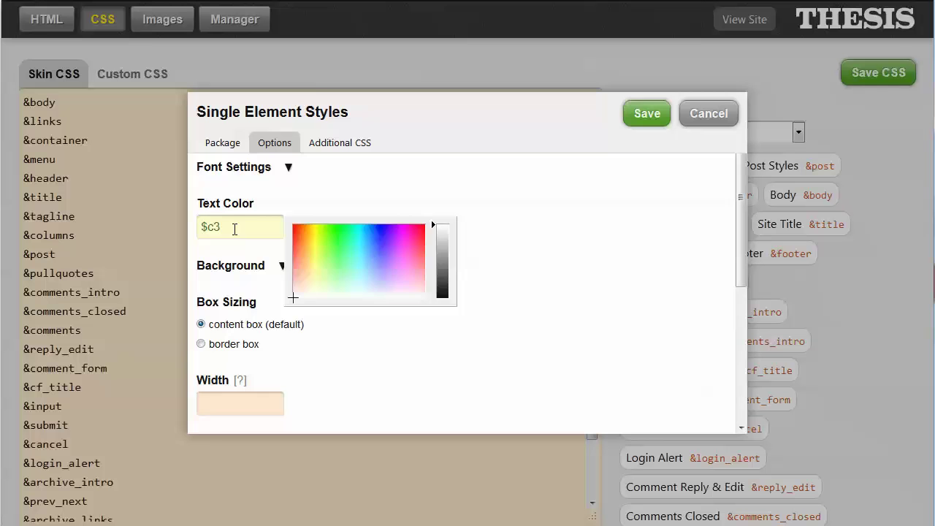
left_click(290, 168)
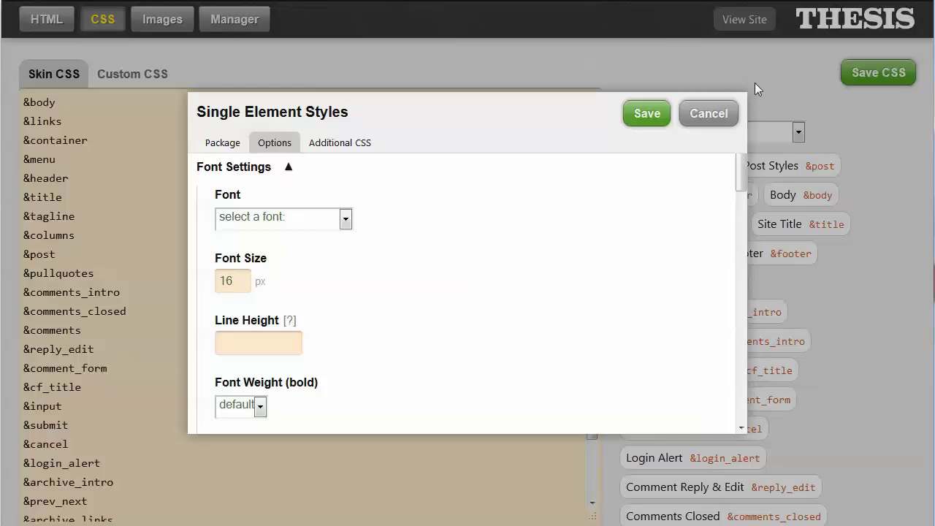
Step: Close the Comments Intro settings unsaved and open the Post Styles package's options
left_click(724, 114)
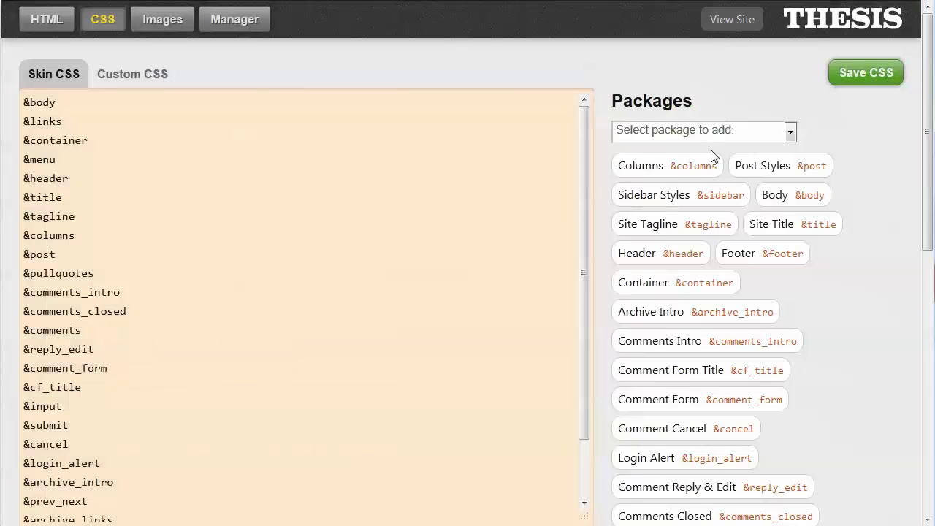
left_click(809, 172)
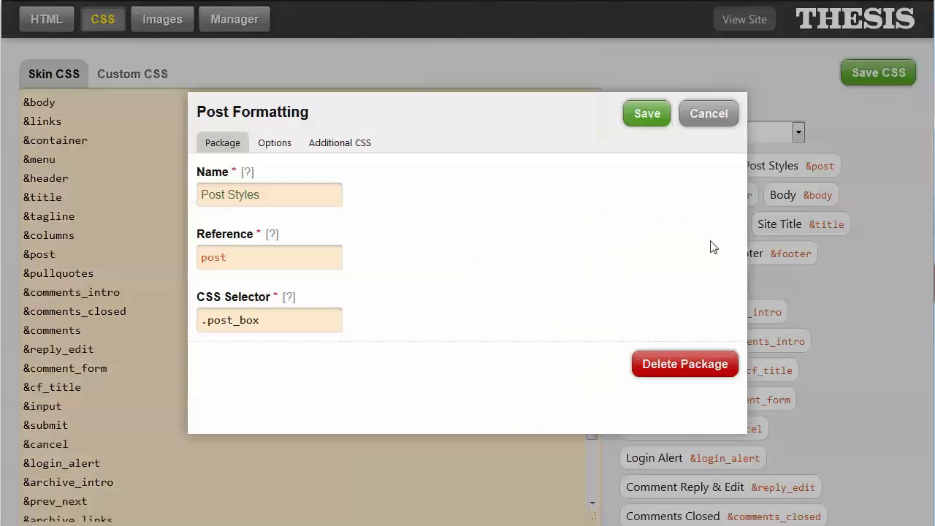
left_click(285, 141)
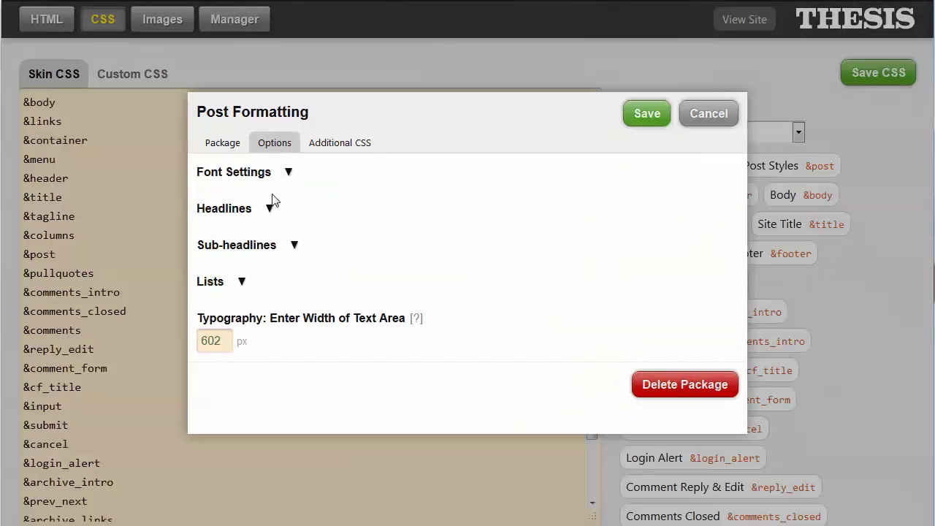
Step: Review the post Font, Headlines and Sub-headlines settings, then show the Additional CSS rules
left_click(288, 168)
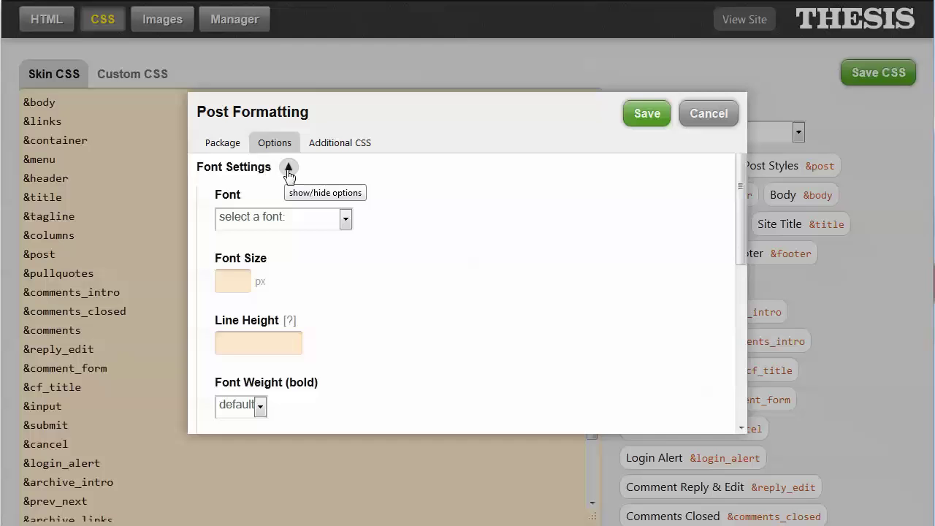
left_click(289, 169)
left_click(270, 209)
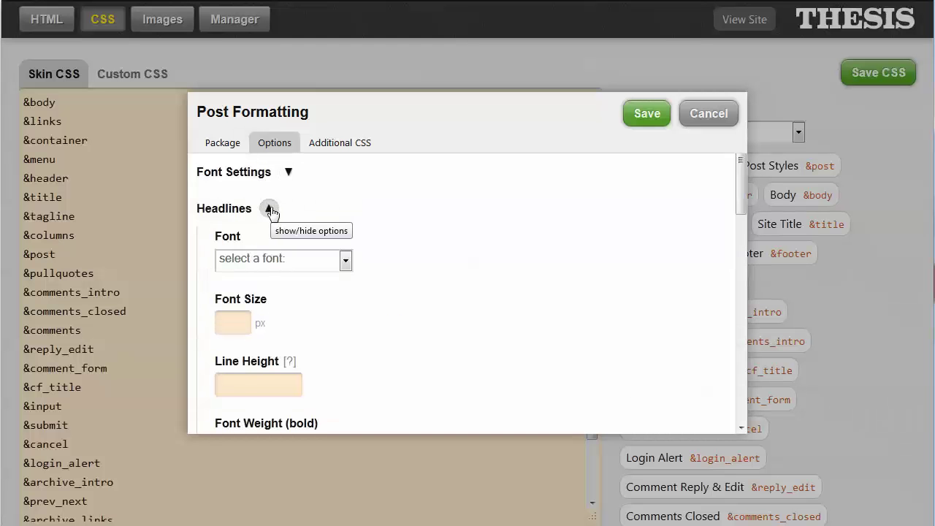
left_click(271, 210)
left_click(293, 246)
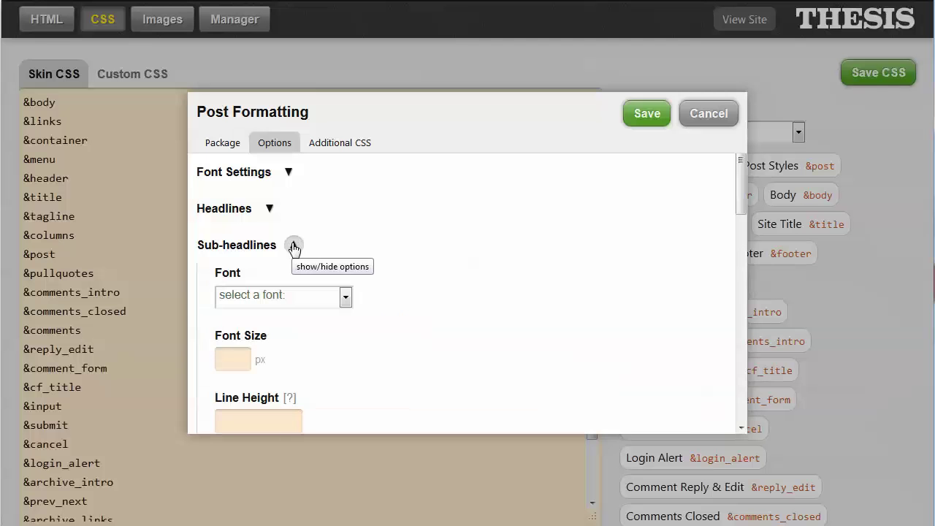
left_click(294, 245)
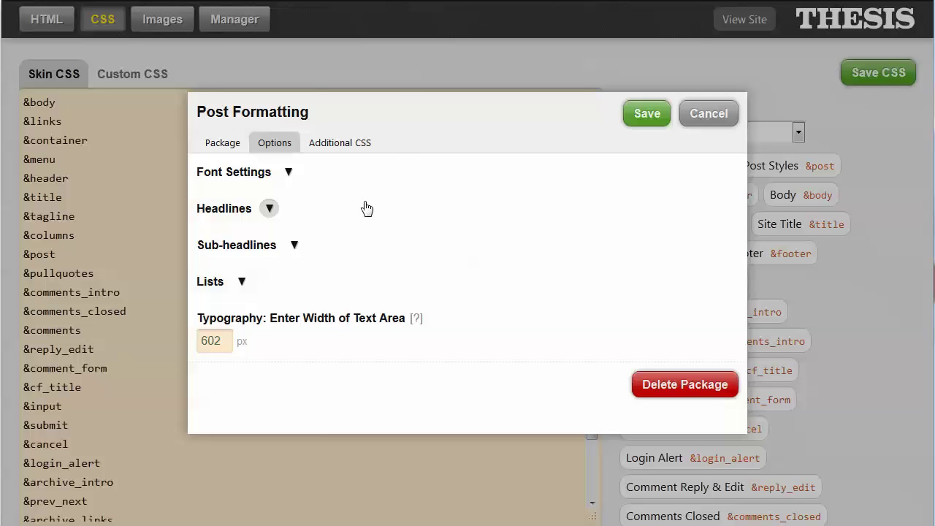
left_click(338, 148)
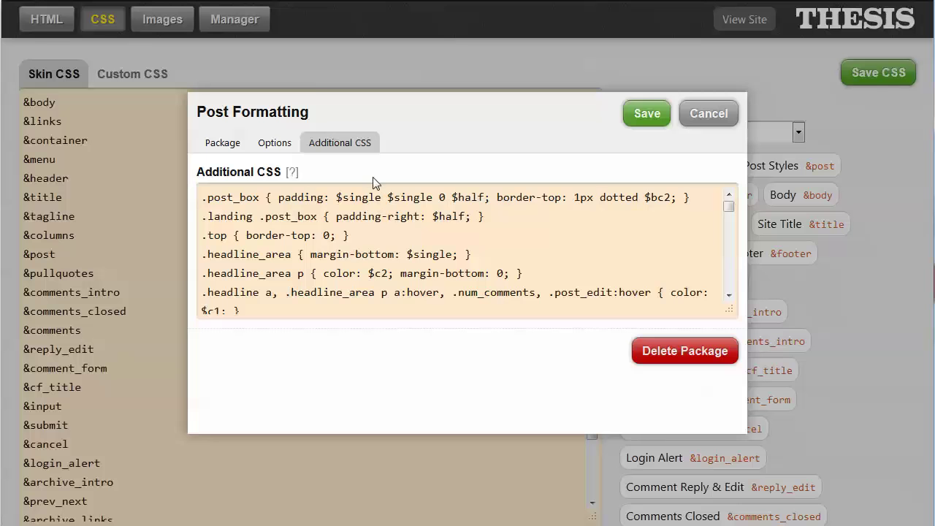
Step: Highlight the $single, $bc2 and $c2 variables in the Additional CSS and scroll through the rules
left_click_drag(339, 197, 435, 198)
left_click(389, 197)
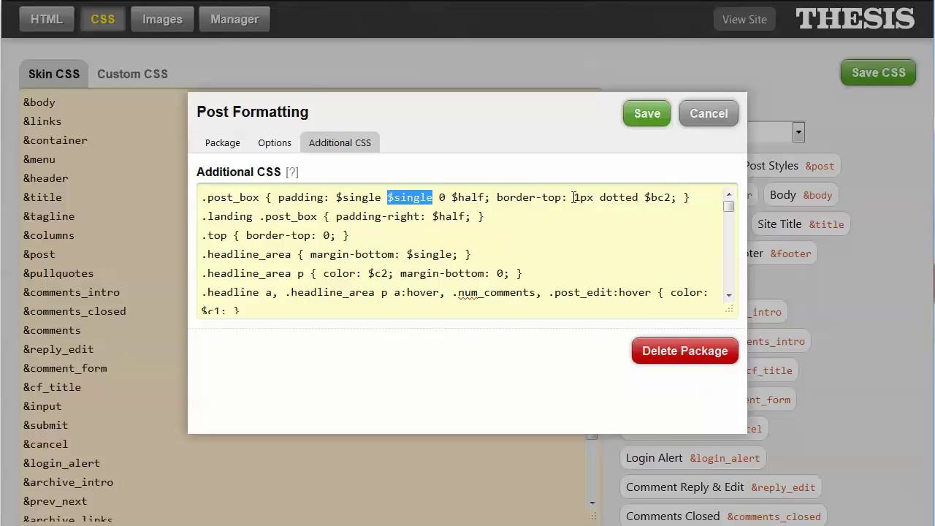
left_click_drag(649, 197, 673, 197)
double_click(380, 274)
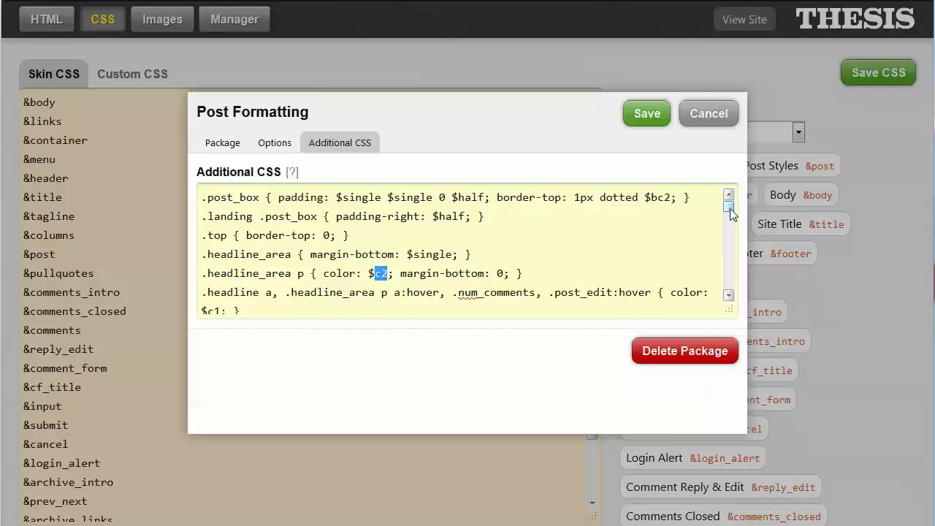
scroll(728, 213, "down", 2)
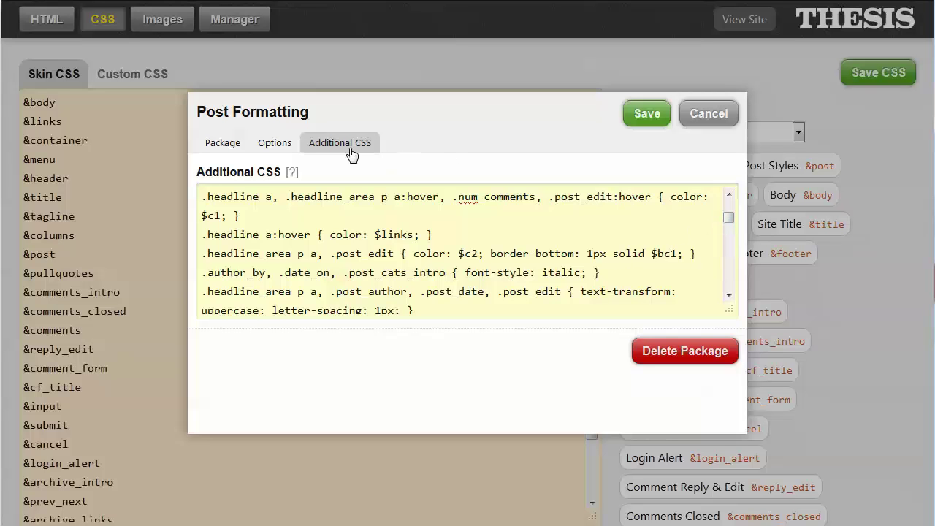
left_click(825, 351)
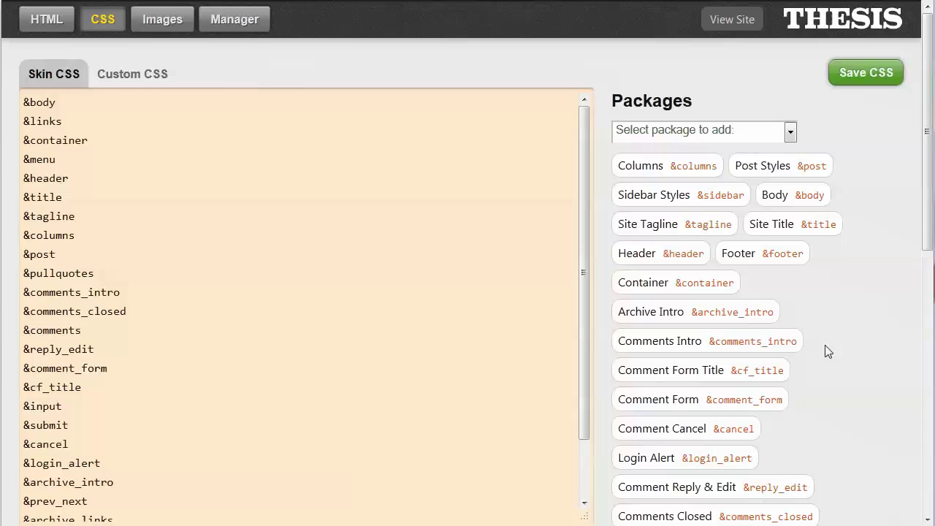